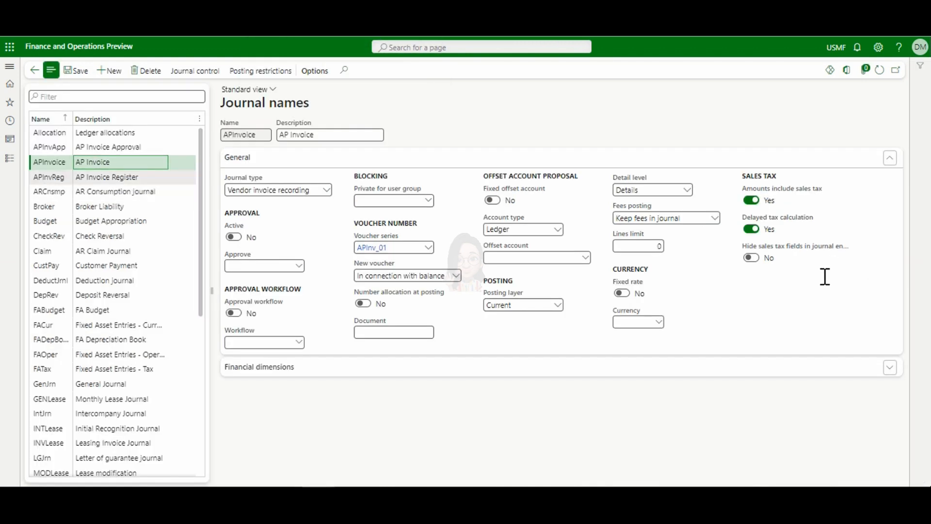
key("Up")
key("Up")
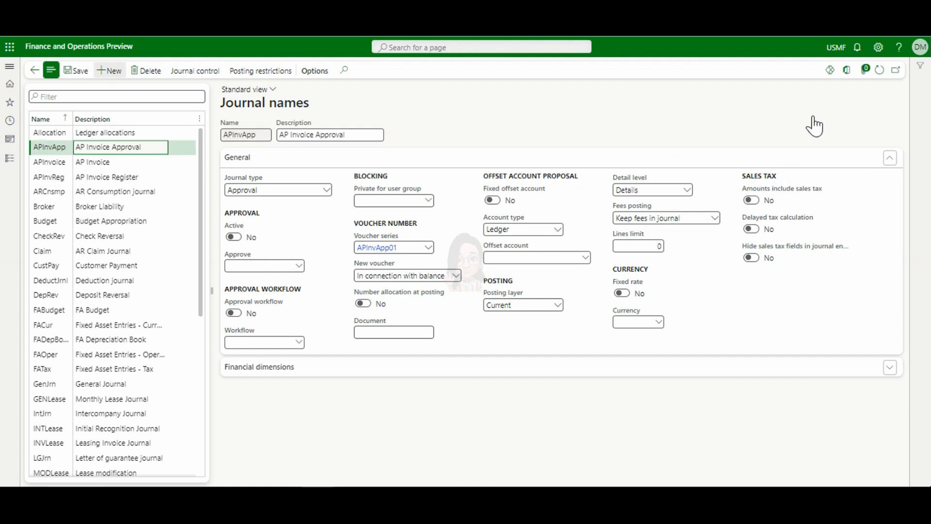
left_click(109, 71)
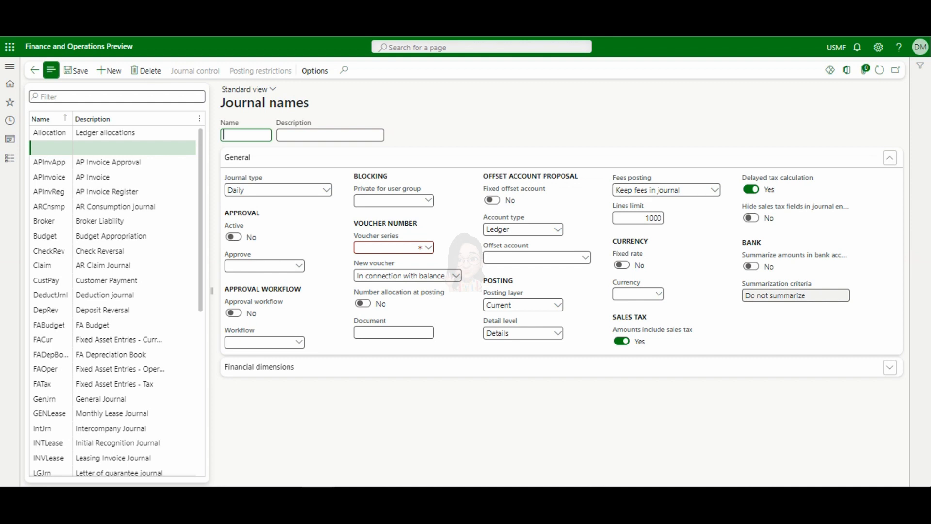
key("alt+Delete")
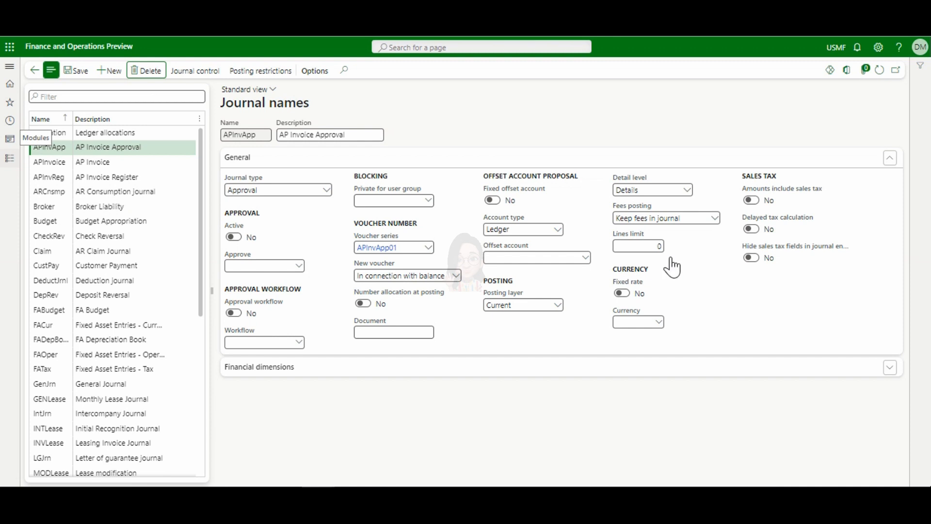
key("Down")
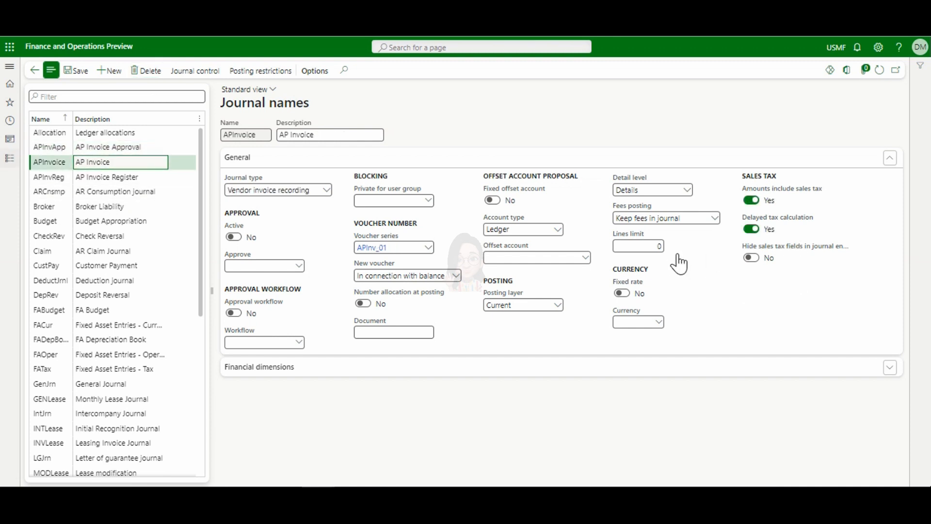
Open the Accounts payable invoice journal page and create a new journal with the name APInvoice.
key("alt+F1")
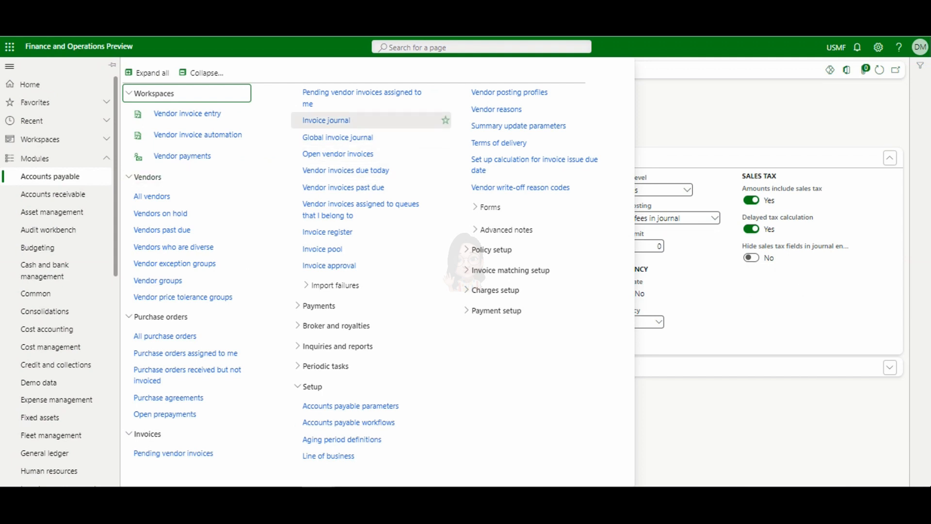
left_click(326, 120)
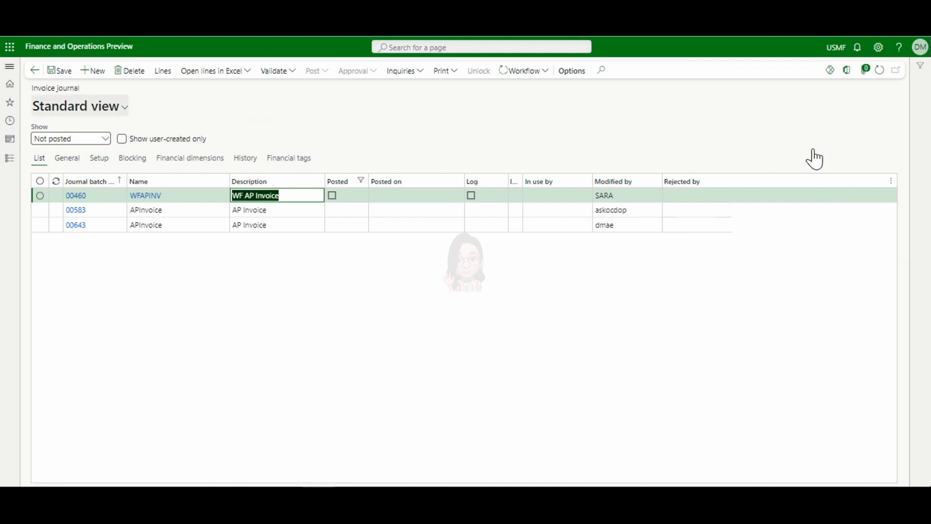
key("alt+n")
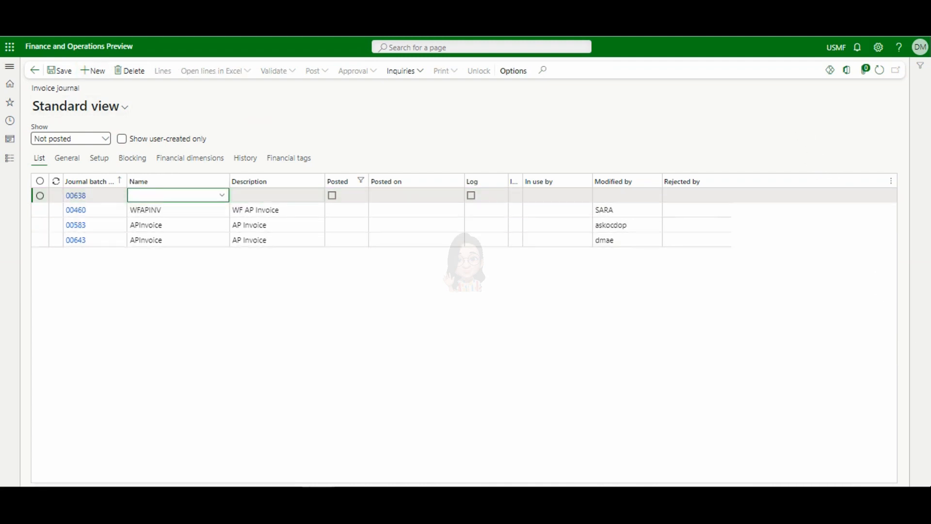
left_click(222, 195)
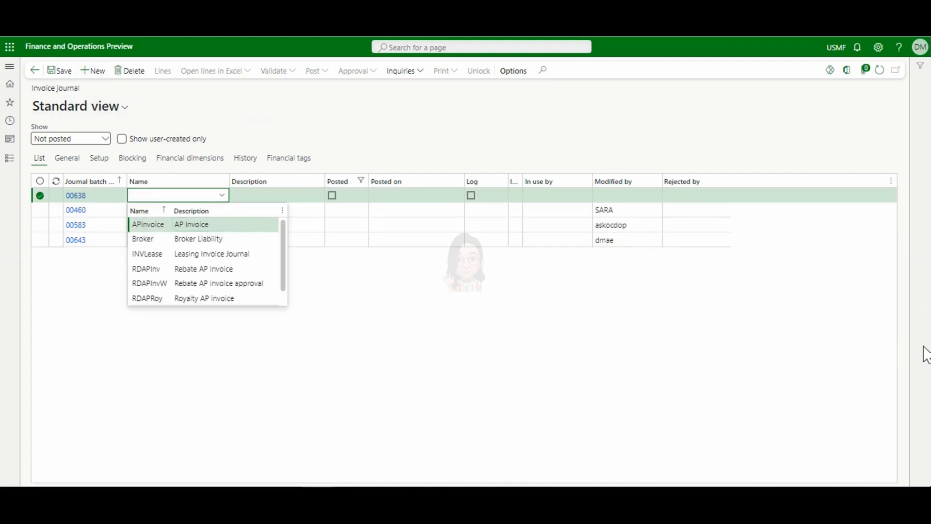
key("Return")
Examine the new journal's sales tax setup, including the delayed tax calculation option, and return to the journal list.
left_click(99, 158)
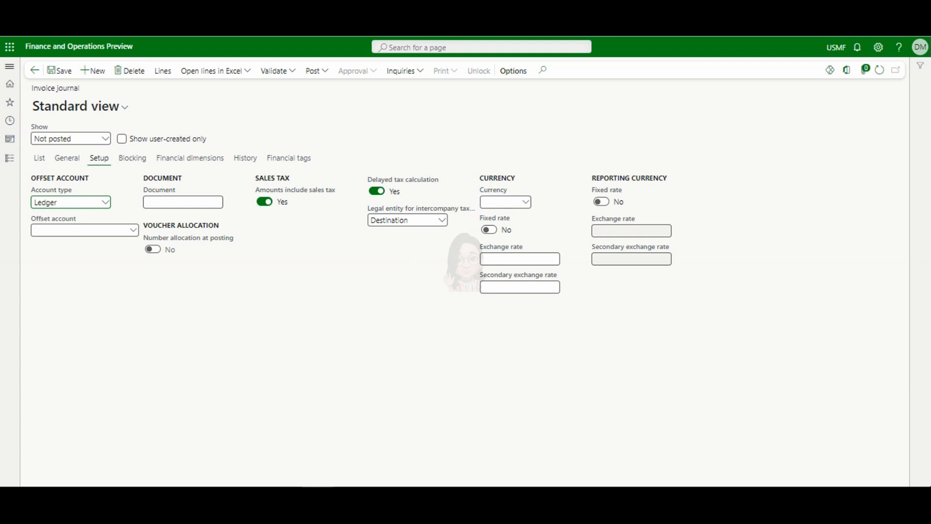
mouse_move(403, 180)
left_click(40, 159)
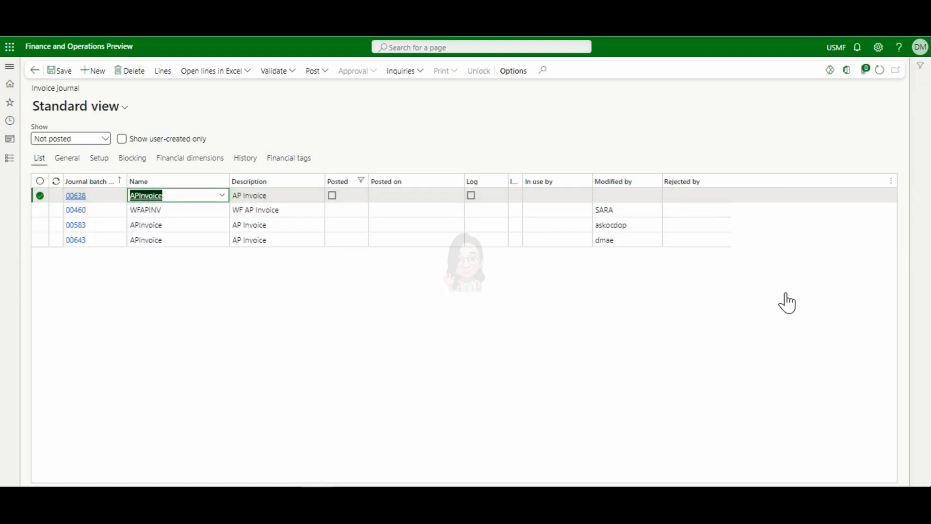
Open the journal's lines and set the vendor to Acme Office Supplies with invoice date 9/8/2023.
left_click(162, 71)
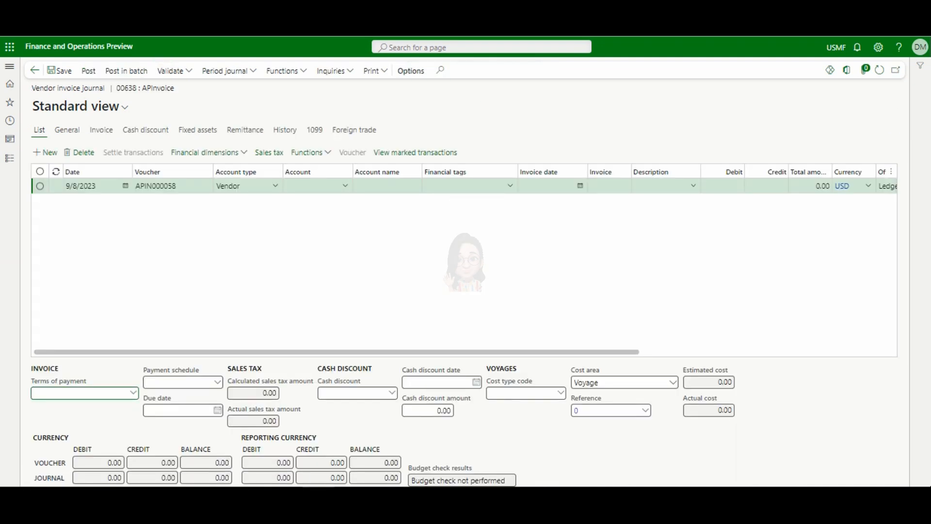
type("1001")
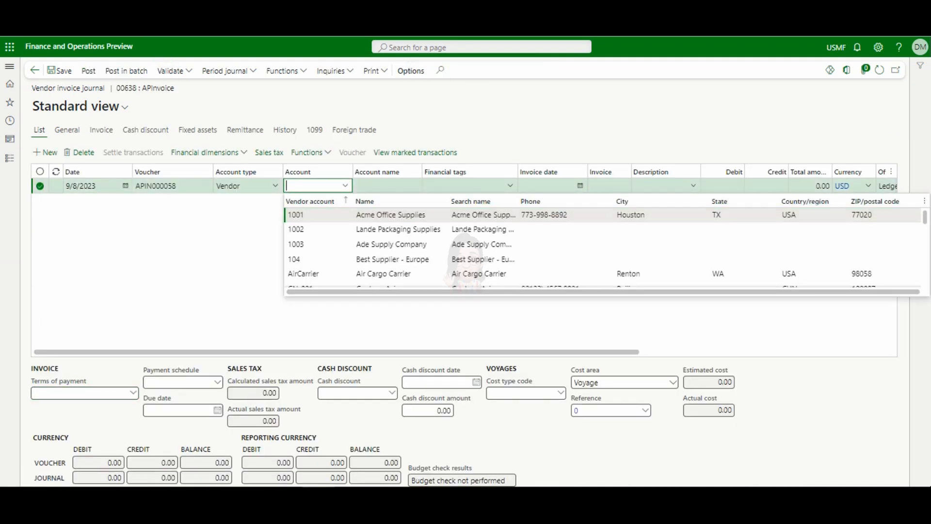
key("Tab")
key("Tab")
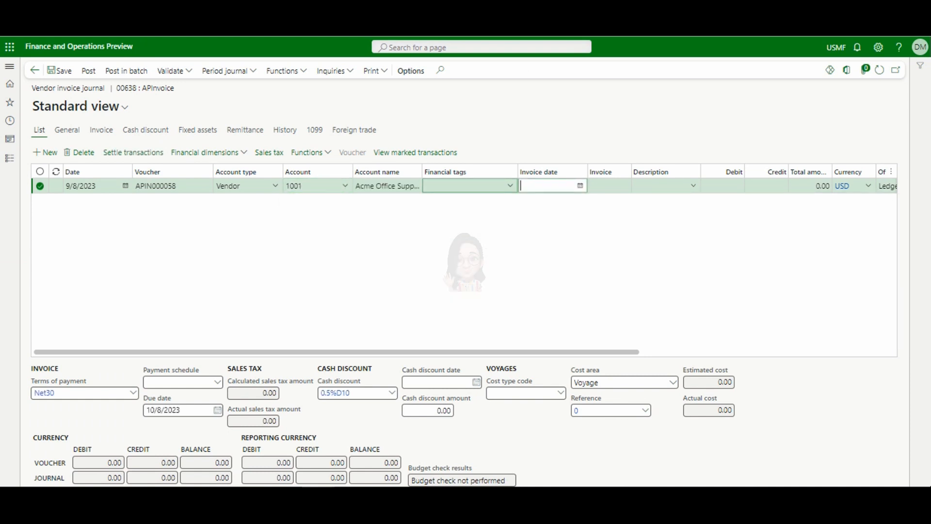
type("t")
key("Tab")
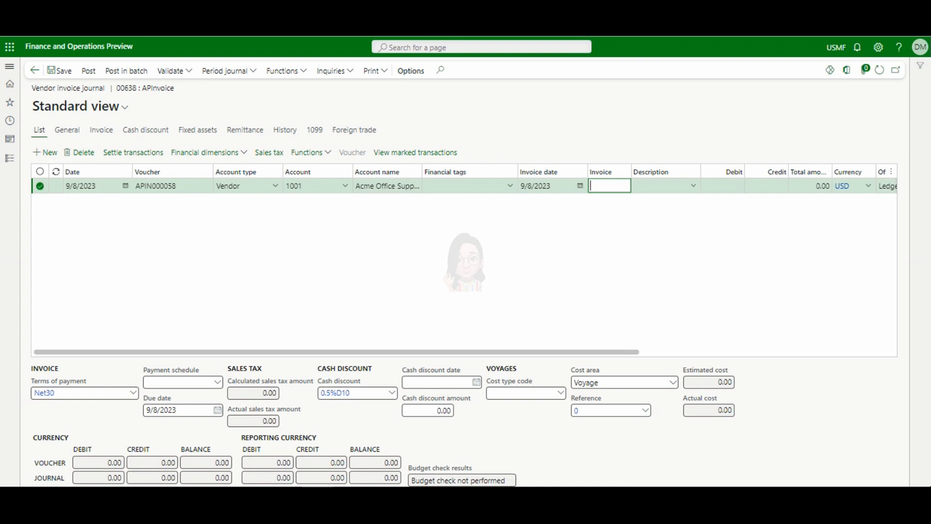
Enter invoice 08.09-01 on the vendor line with a credit amount of 100.
type("08.09-01")
key("Tab")
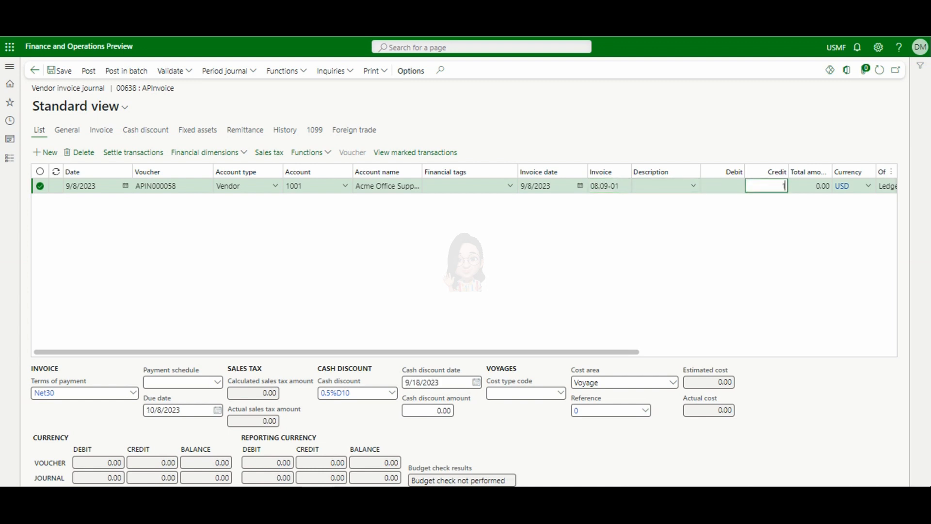
type("100")
key("Tab")
key("Tab")
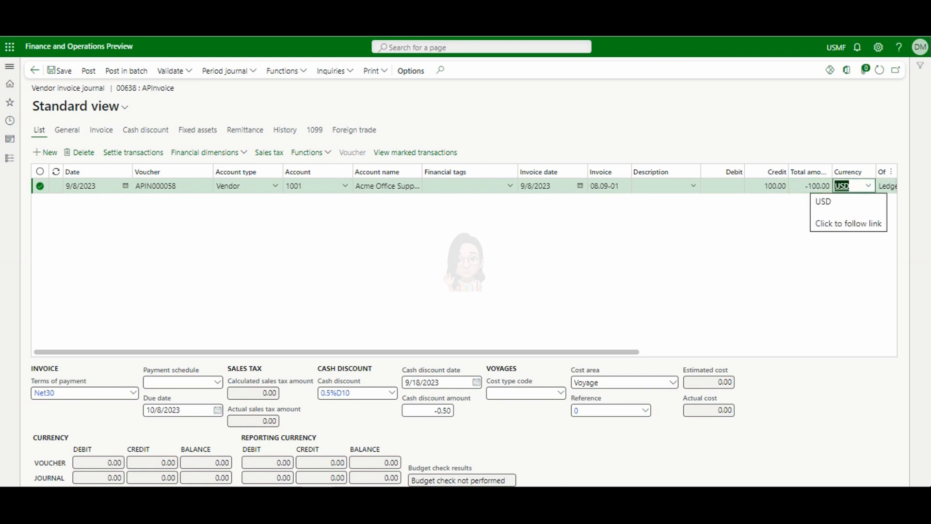
Assign the sales tax group 5Pct to the invoice line.
left_click_drag(336, 352, 592, 352)
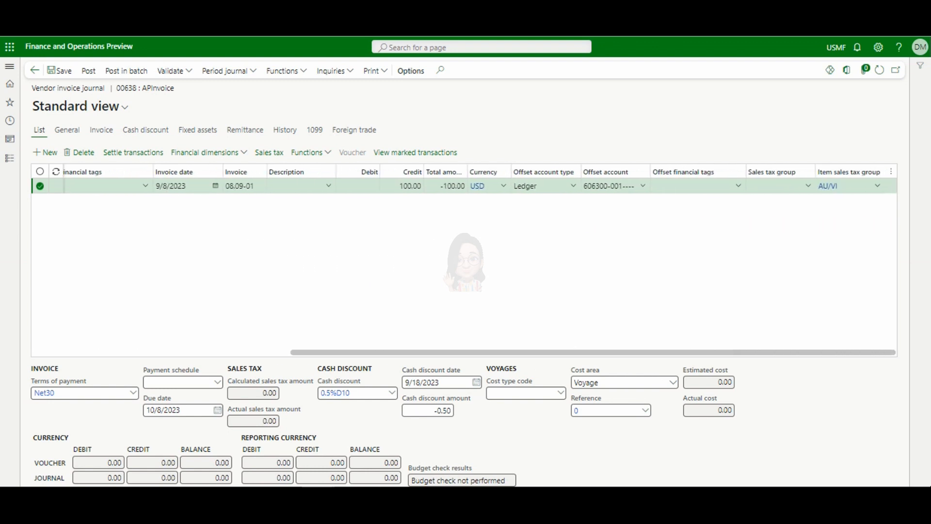
left_click(808, 186)
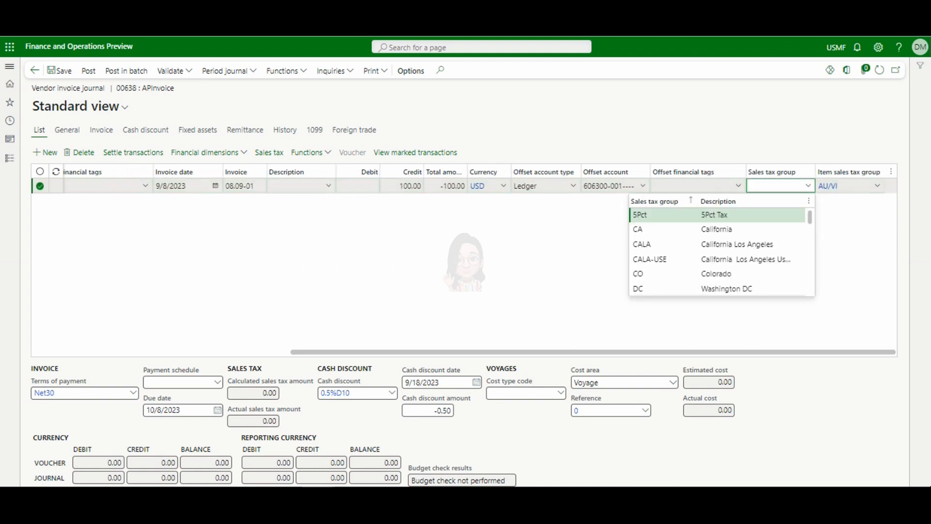
left_click(640, 214)
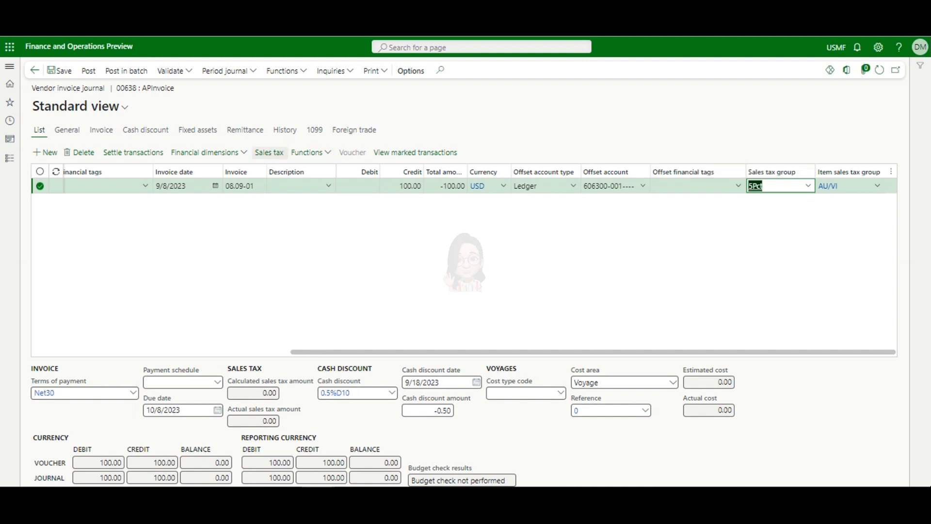
Review the invoice line's sales tax transactions and post the journal.
left_click(269, 152)
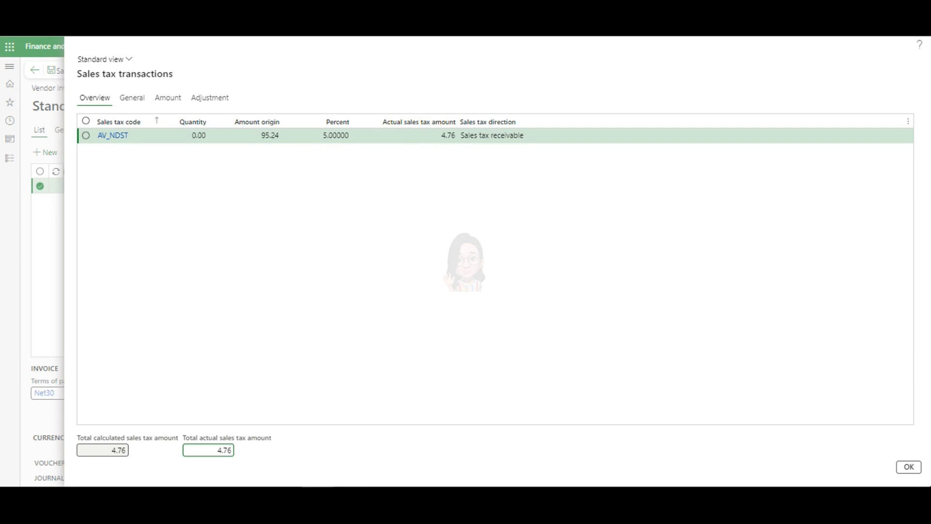
left_click(908, 467)
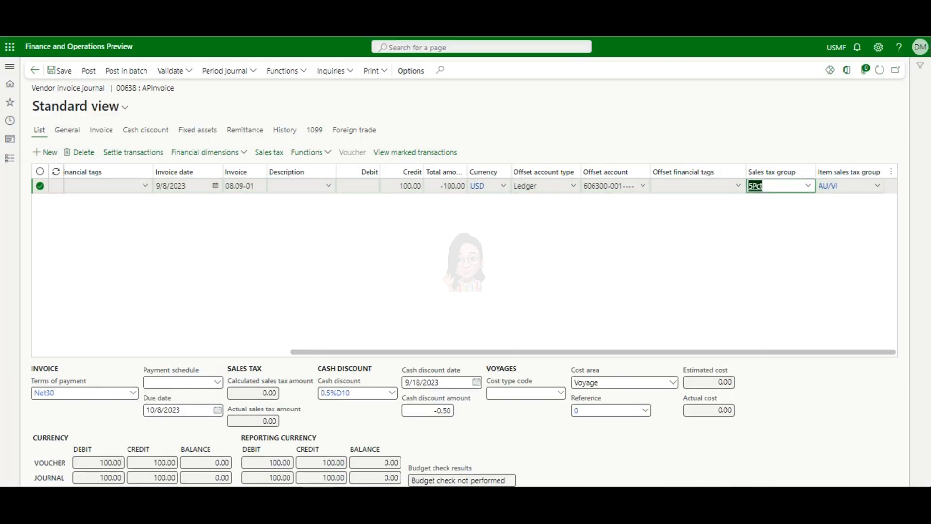
left_click(269, 152)
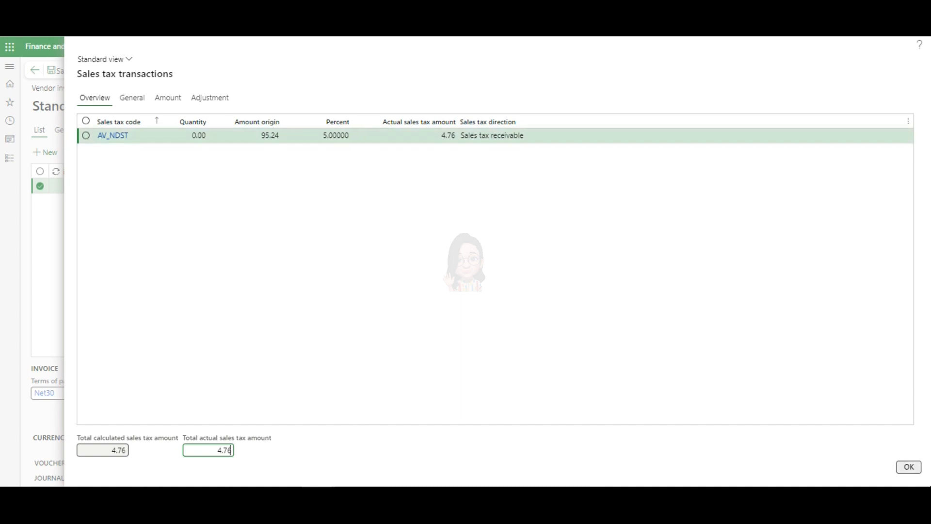
left_click(908, 467)
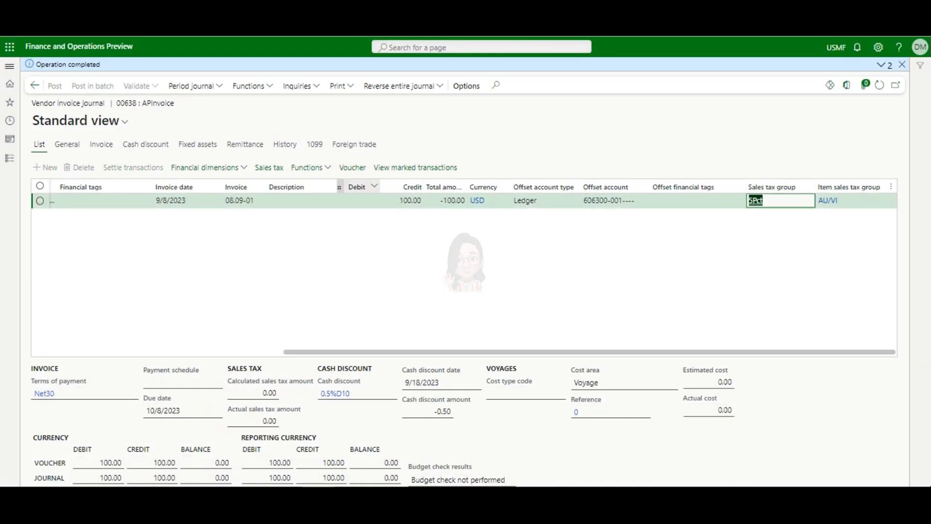
Examine the voucher transactions of the posted invoice, checking the amount on the Sales Tax entry.
left_click(352, 168)
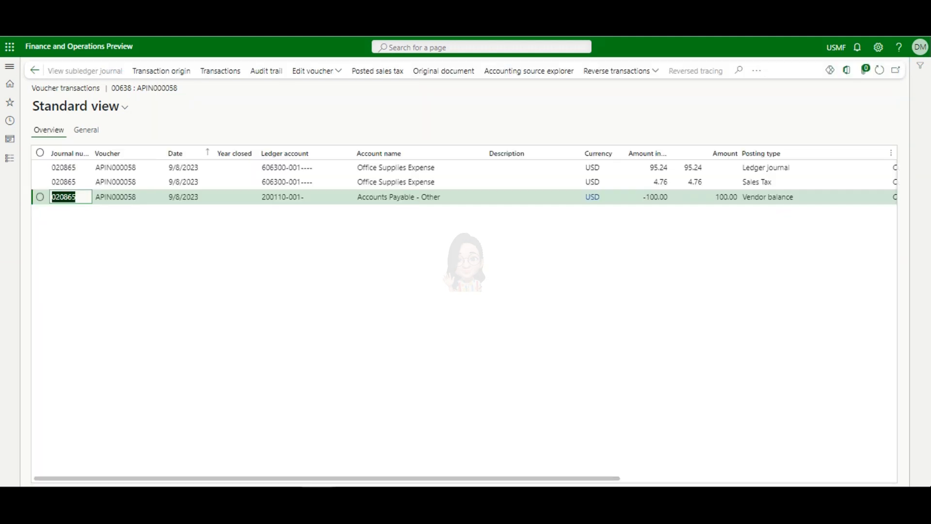
left_click(648, 183)
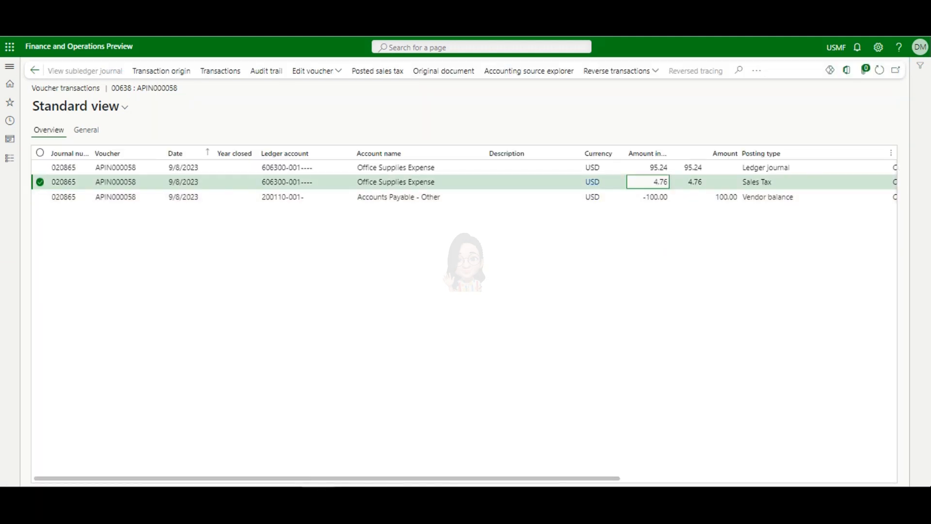
double_click(660, 182)
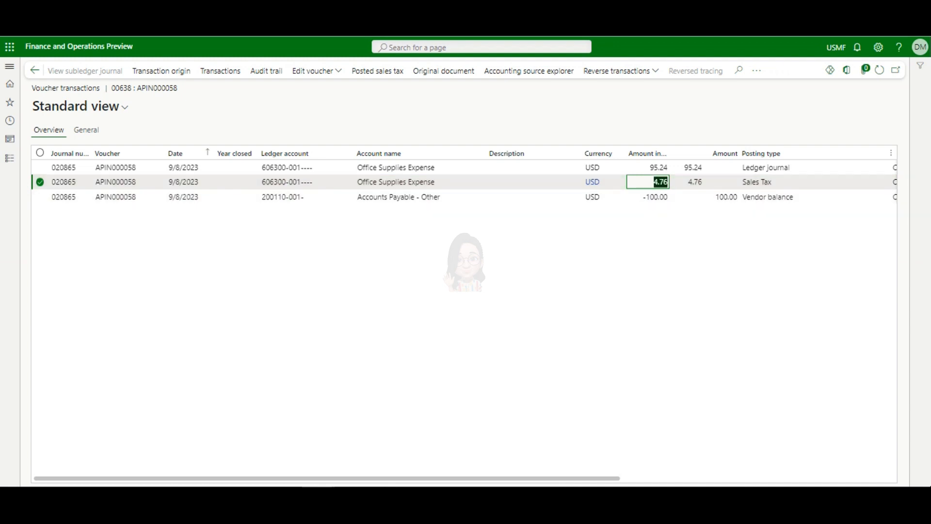
left_click(35, 71)
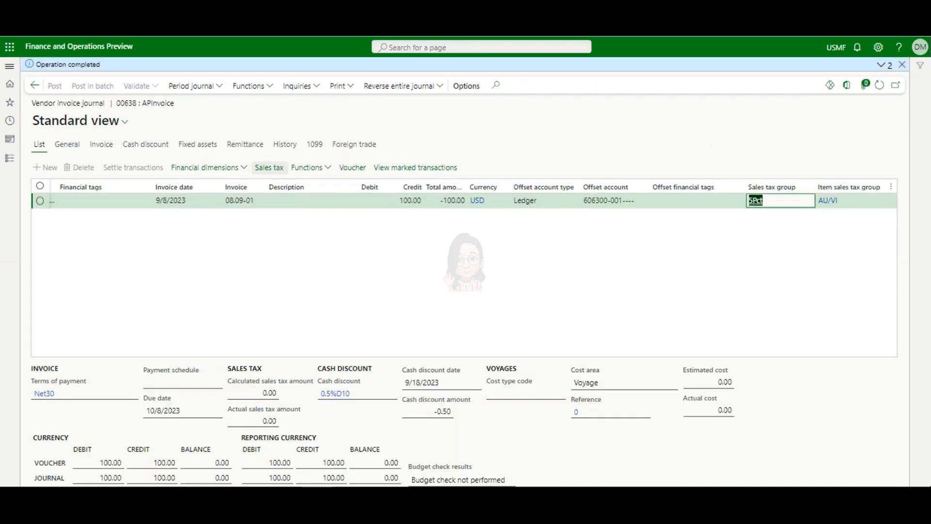
Examine the posted sales tax for the invoice line, and check it again after reopening the journal lines.
left_click(269, 167)
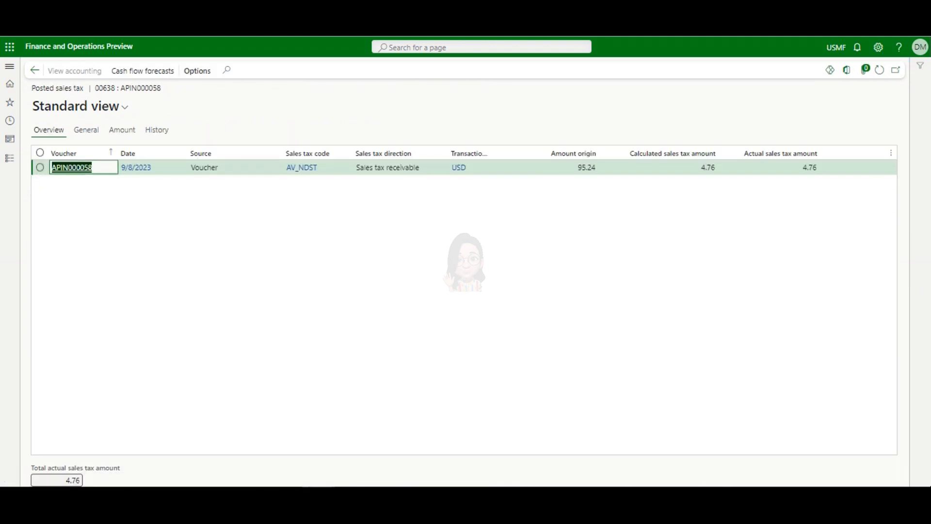
left_click(34, 70)
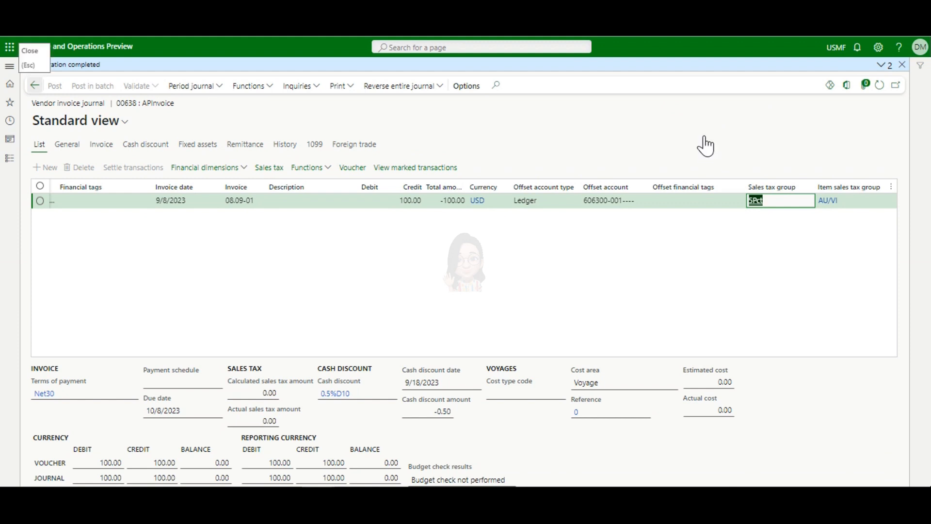
key("Escape")
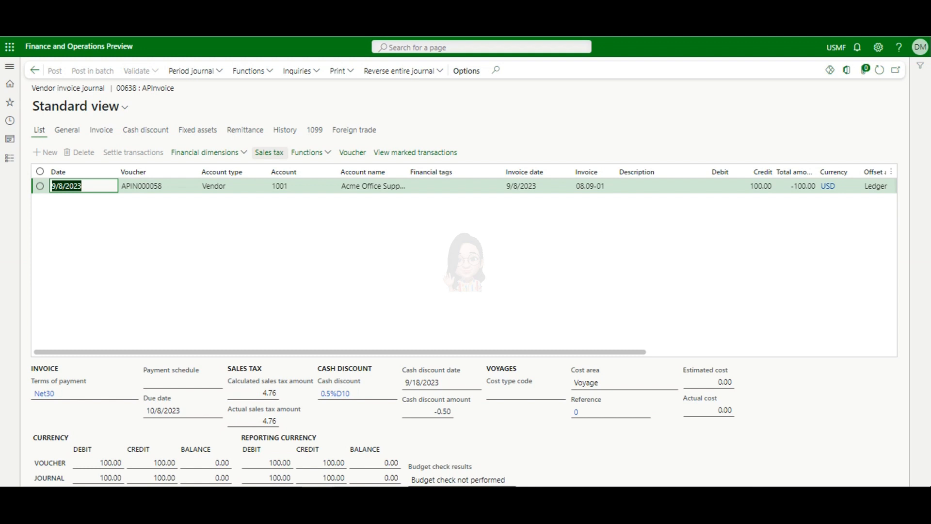
left_click(269, 153)
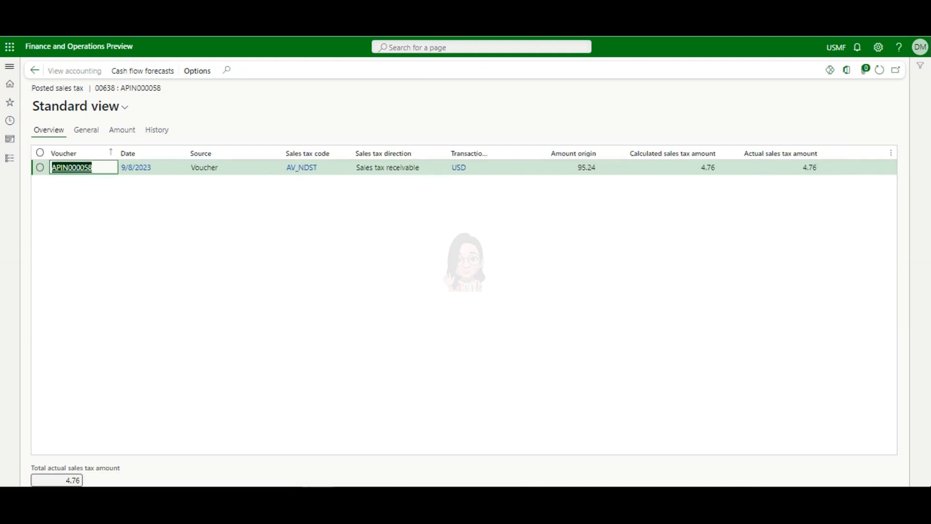